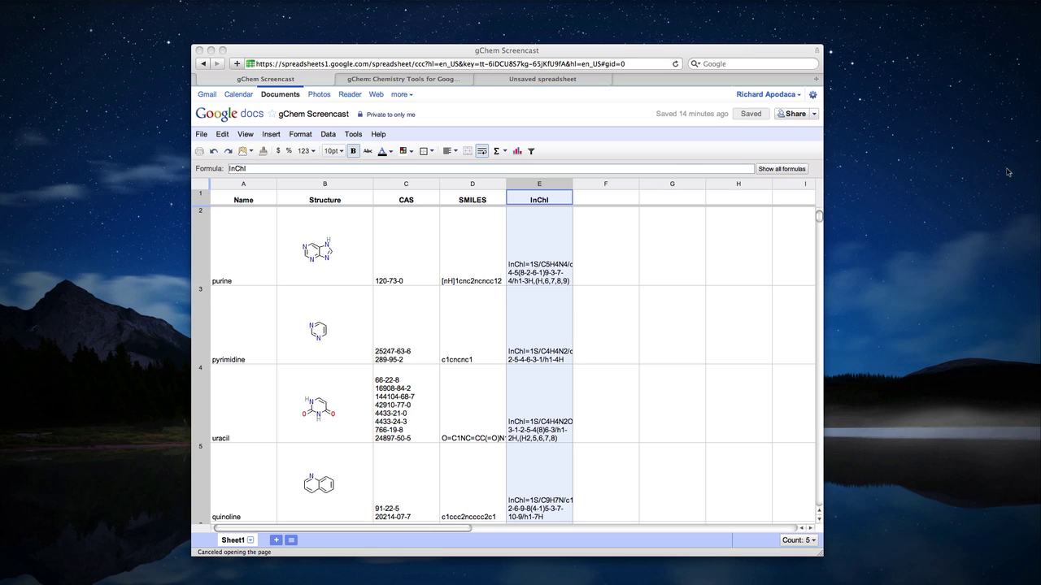
# - Select the Name, Structure, CAS, SMILES and InChI column headers in turn
pyautogui.click(229, 185)
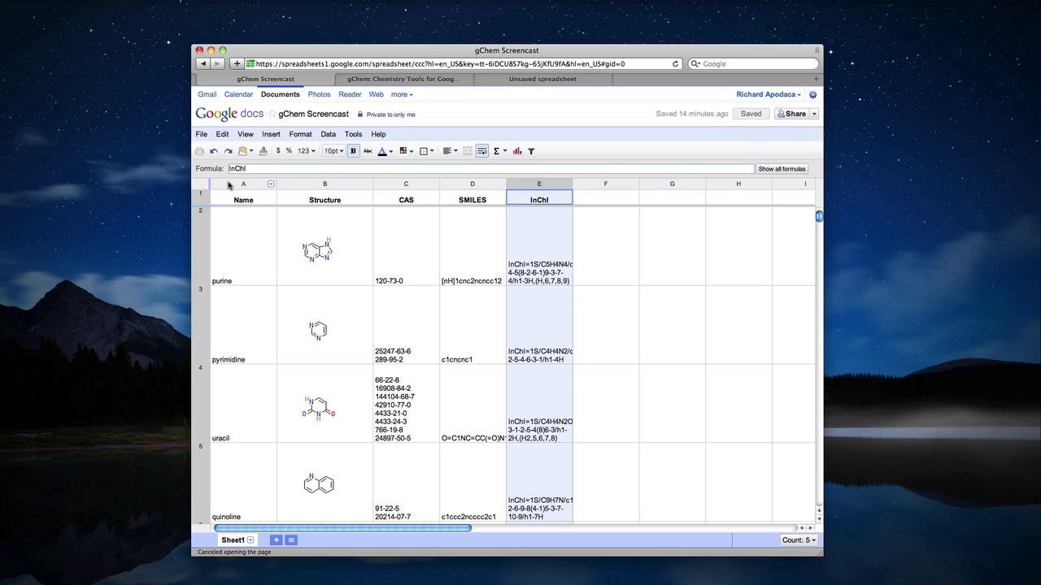
pyautogui.click(229, 184)
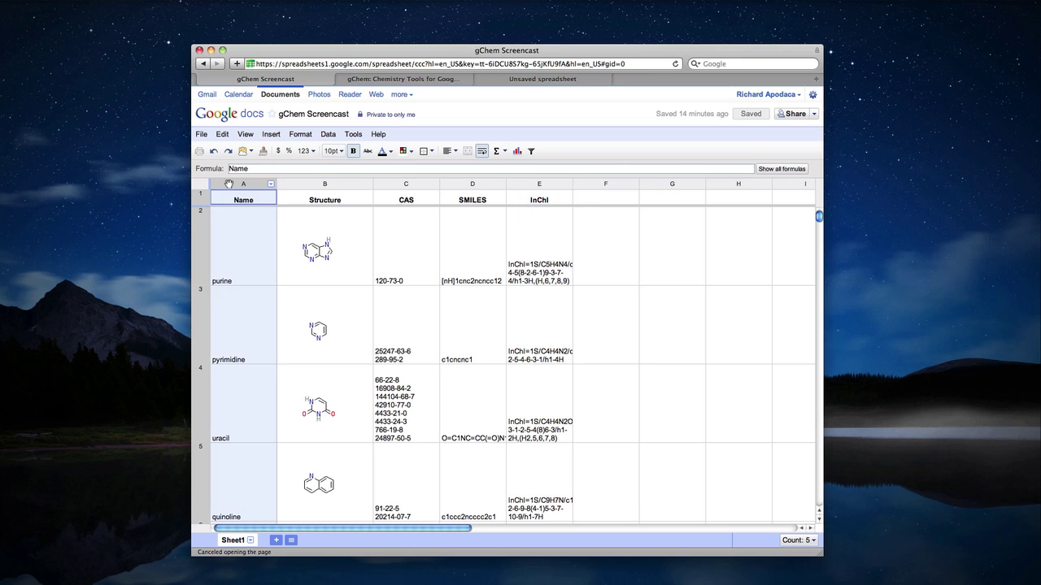
pyautogui.click(299, 185)
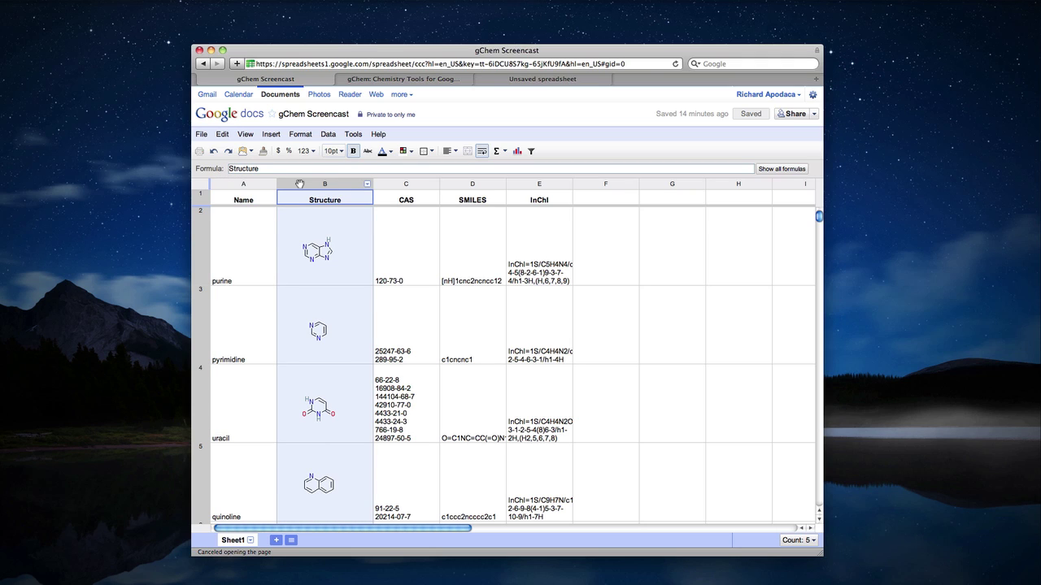
pyautogui.click(409, 185)
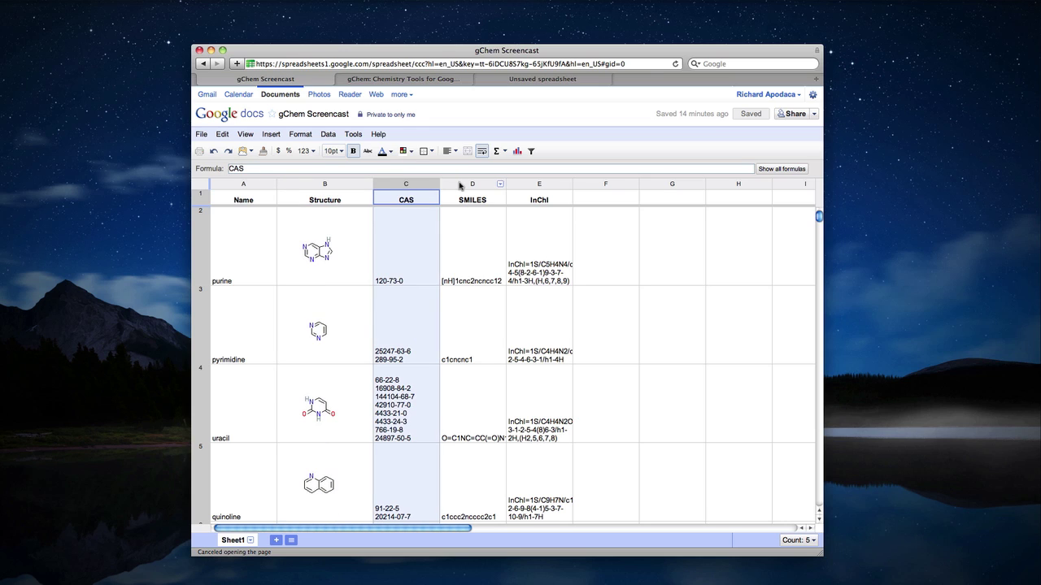
pyautogui.click(460, 185)
pyautogui.click(534, 184)
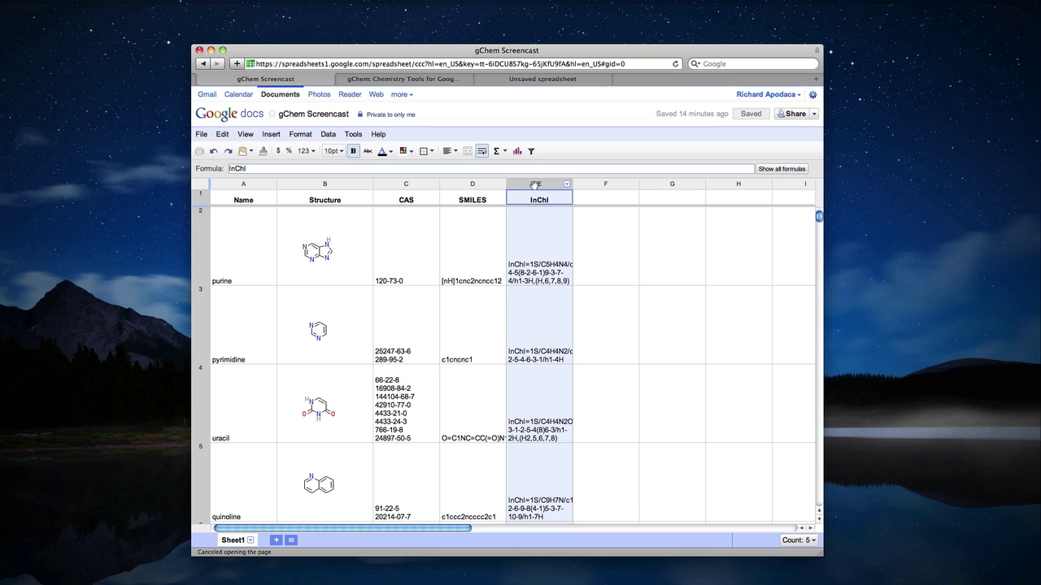
# - Clear B2:E5 so only the four compound names remain, then select purine's cell B2
pyautogui.moveTo(297, 230); pyautogui.dragTo(519, 494)
pyautogui.press('Delete')
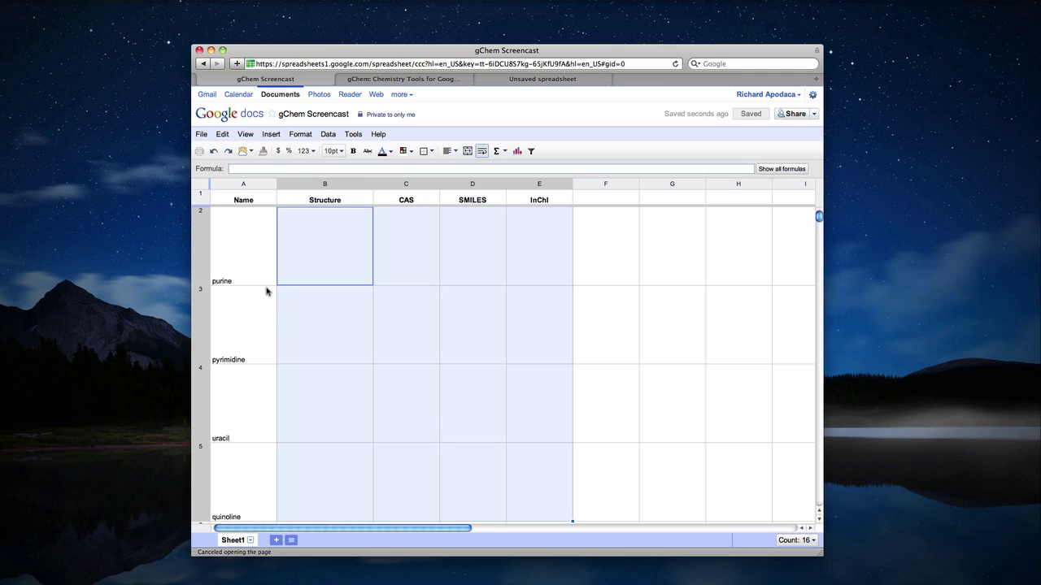
pyautogui.click(236, 249)
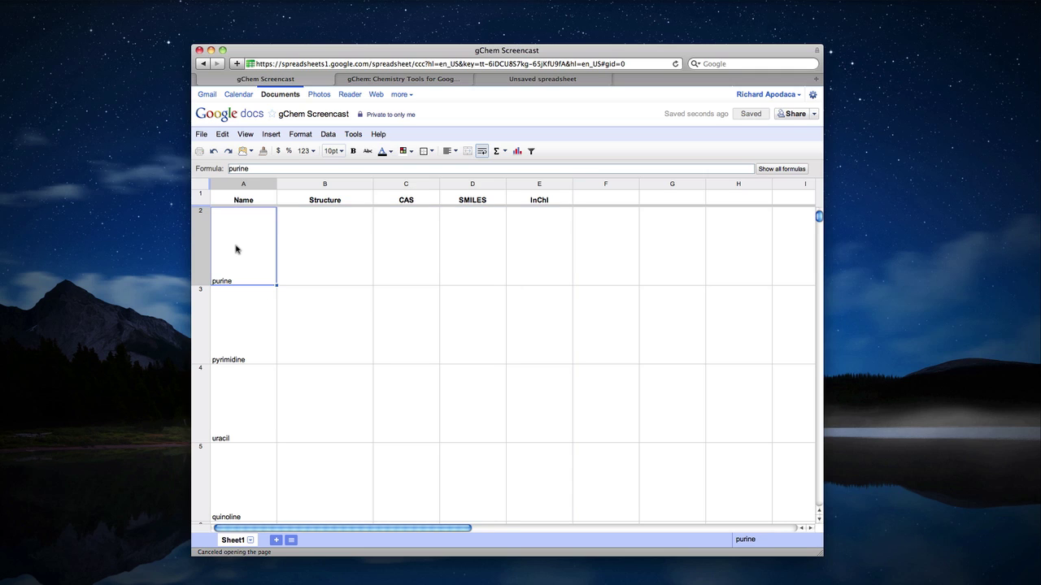
pyautogui.click(323, 244)
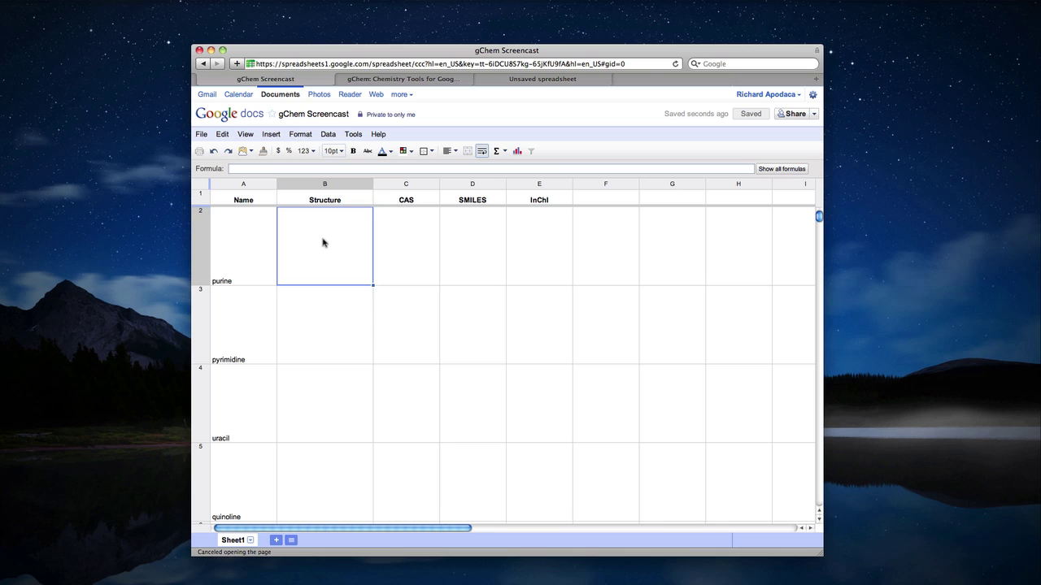
# - Enter =image(getImageURL(A2)) in B2 so purine's ring structure is drawn
pyautogui.click(298, 169)
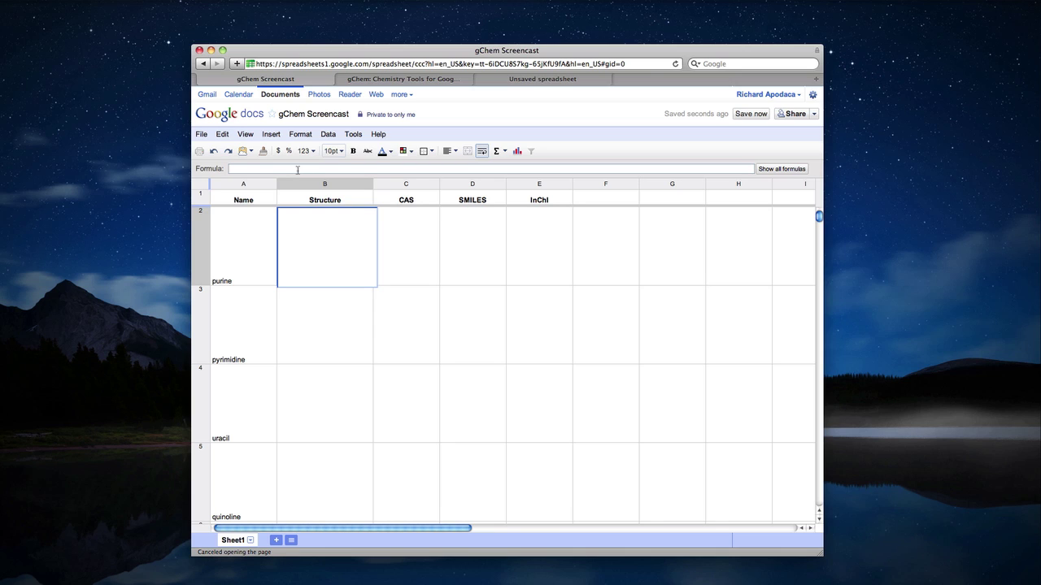
pyautogui.write('=image(')
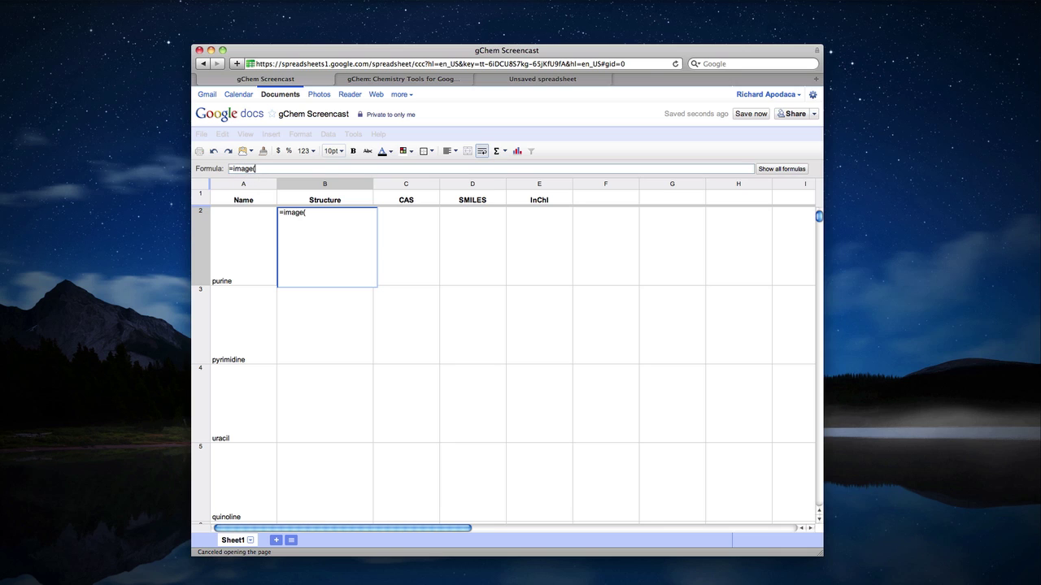
pyautogui.write('getImageURL(')
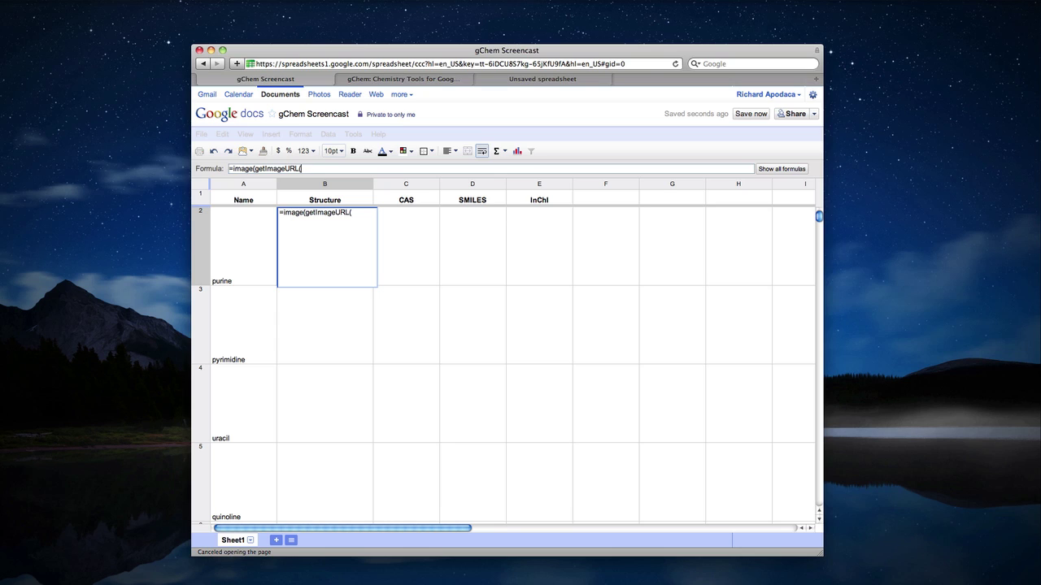
pyautogui.write('A2))')
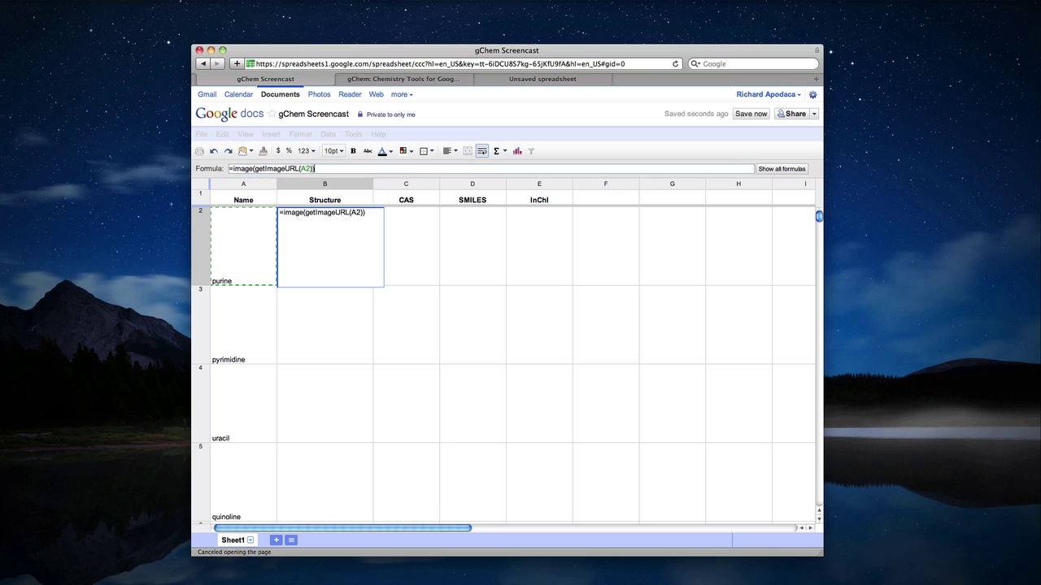
pyautogui.press('Return')
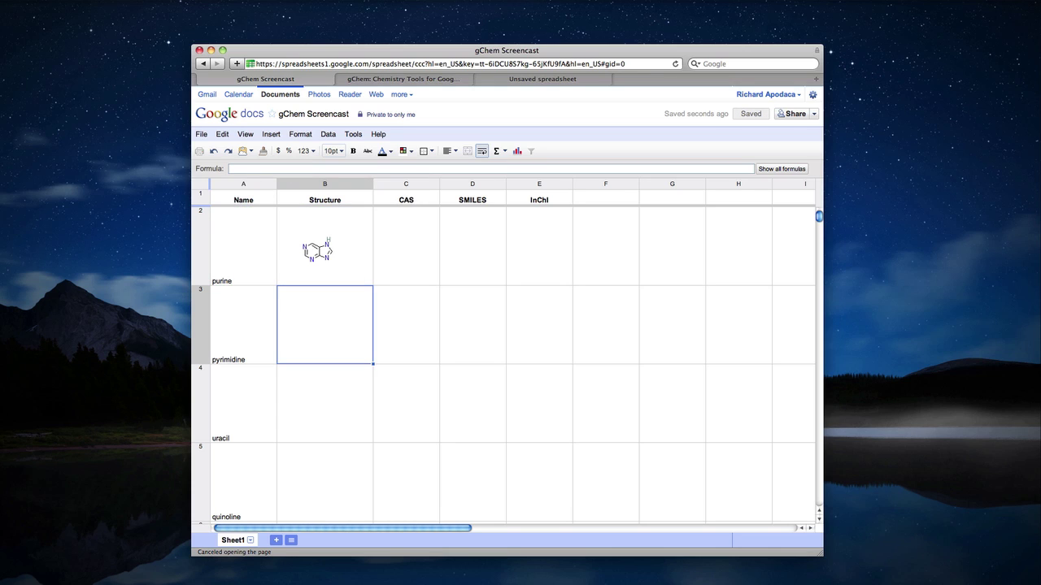
# - Enter =getCAS(A2), =getSMILES(A2) and =getInChI(A2) in C2, D2 and E2
pyautogui.click(400, 249)
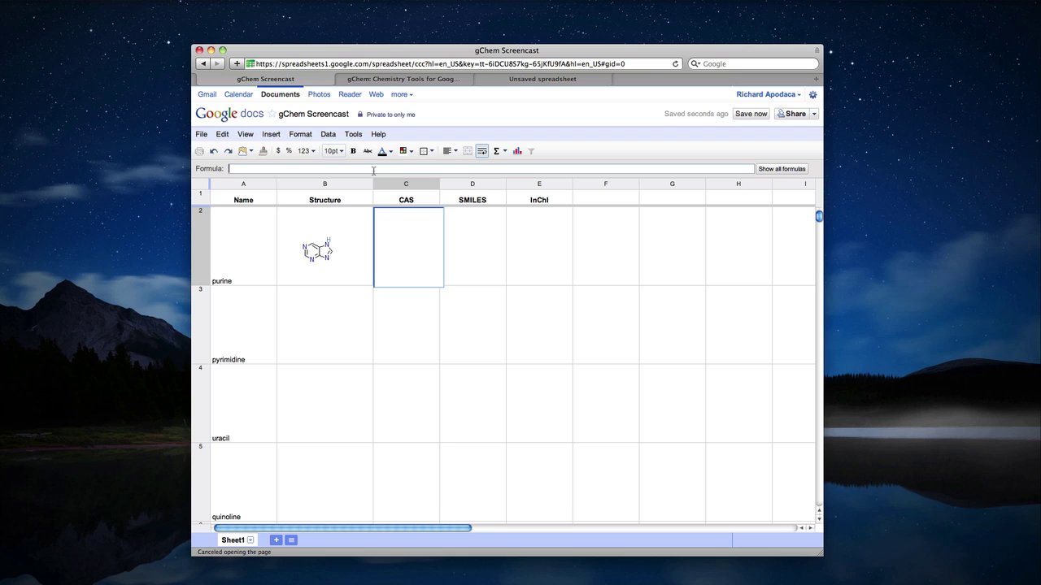
pyautogui.write('=')
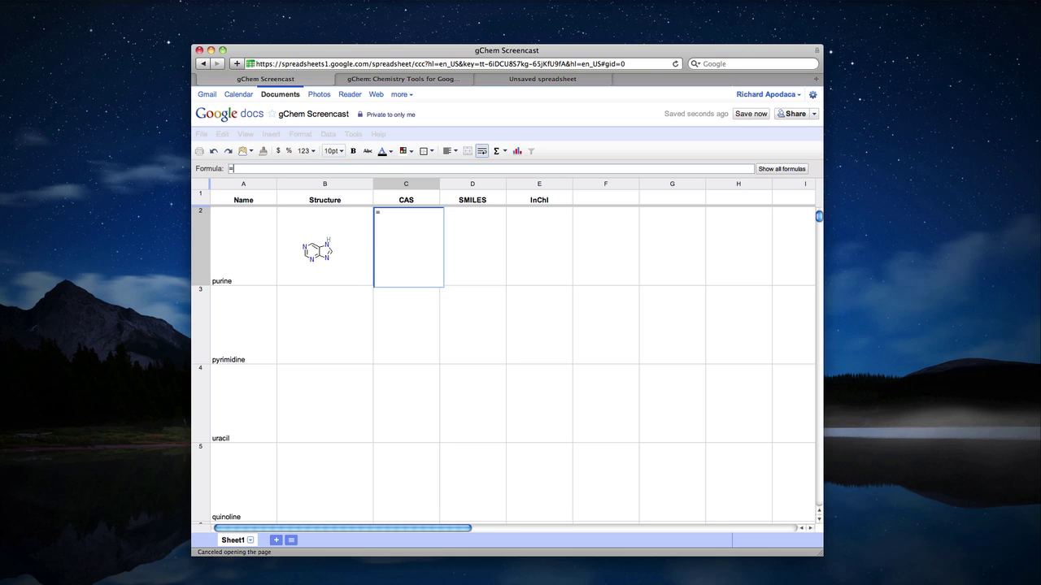
pyautogui.write('getCAS(A2)')
pyautogui.press('Return')
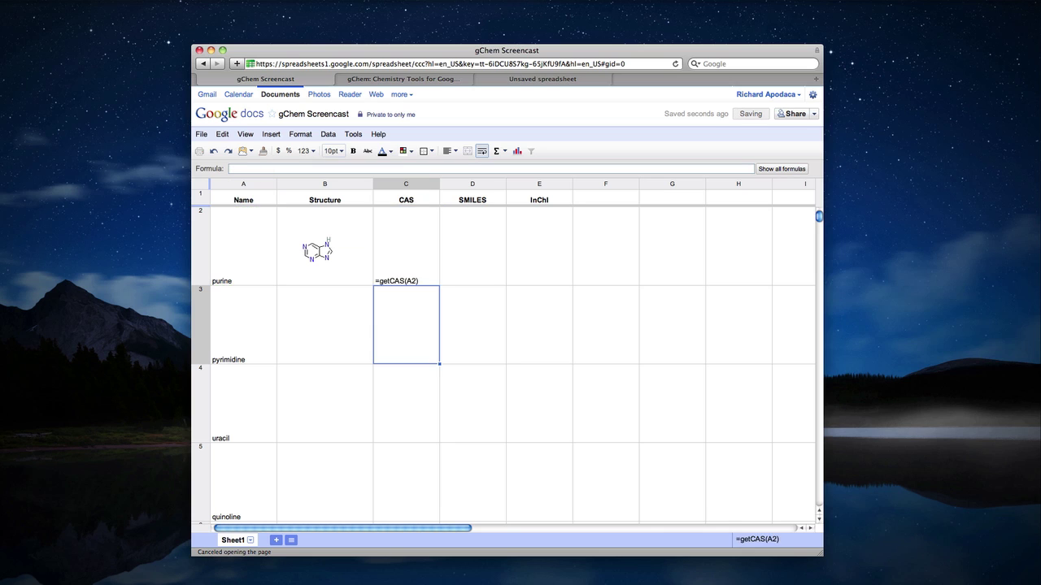
pyautogui.click(443, 218)
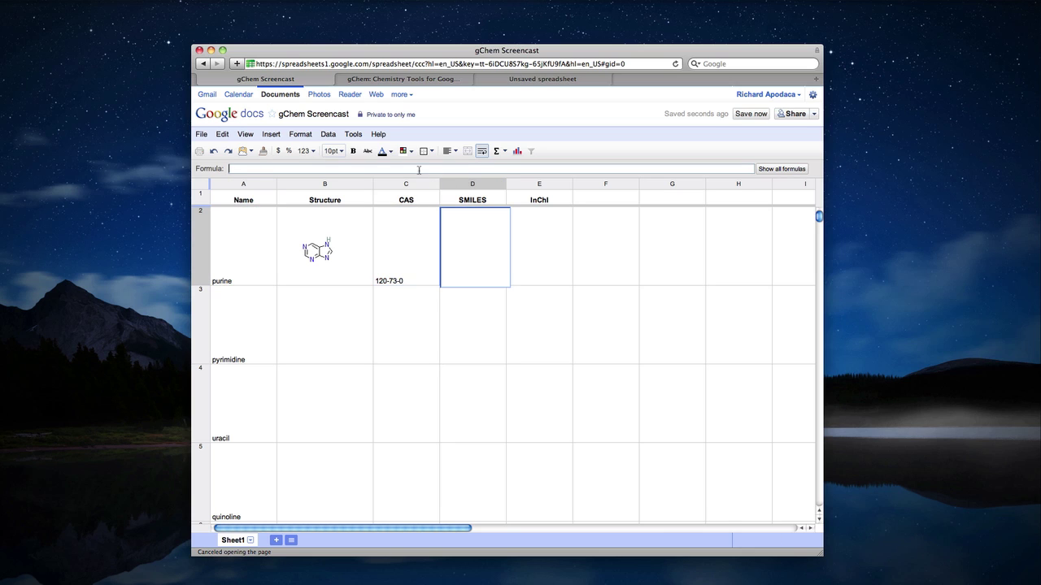
pyautogui.write('=getS')
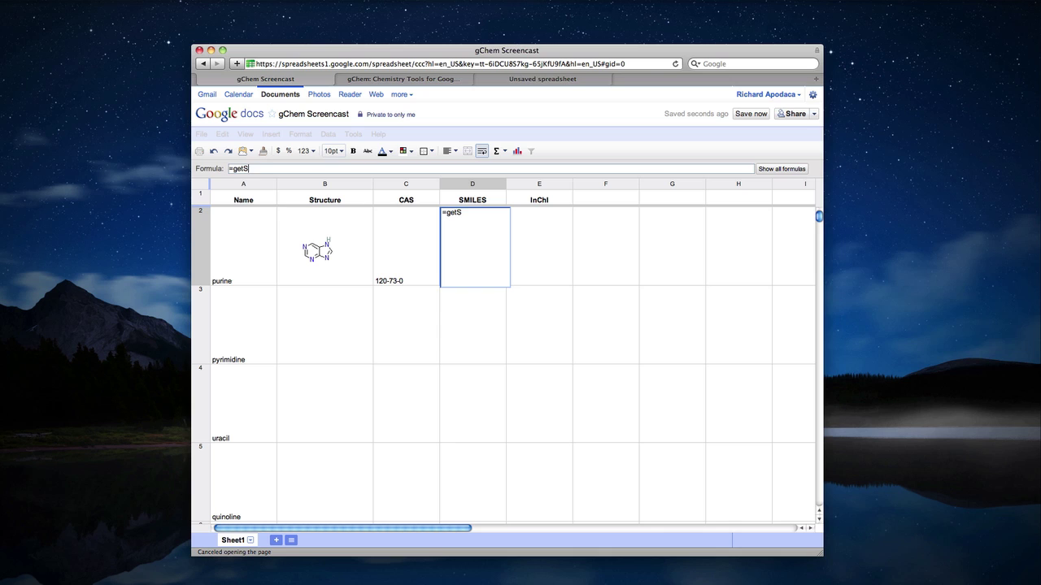
pyautogui.write('MILES(A2)')
pyautogui.press('Return')
pyautogui.click(545, 235)
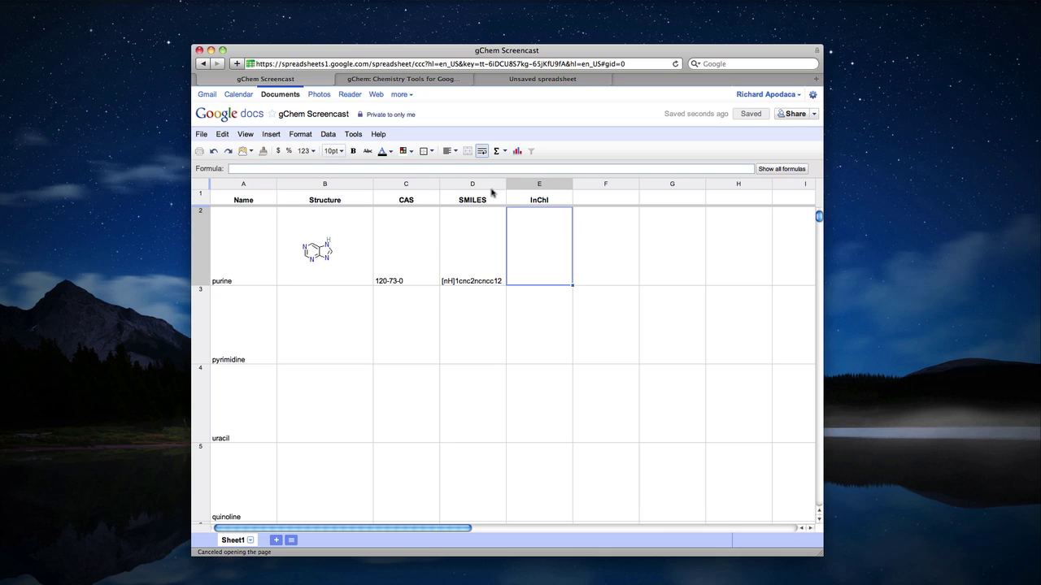
pyautogui.write('=getInChI')
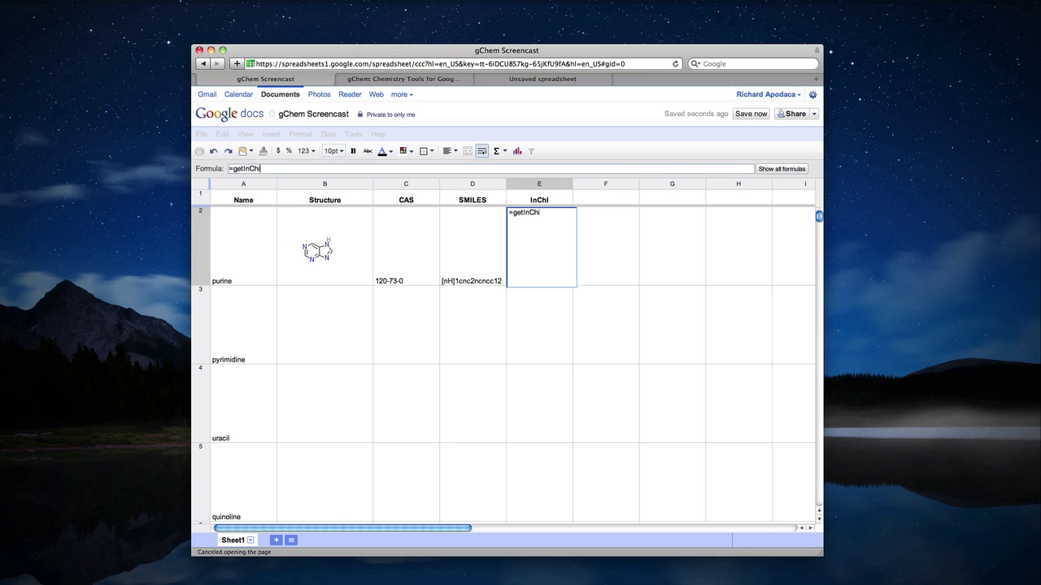
pyautogui.write('(A2)')
pyautogui.press('Return')
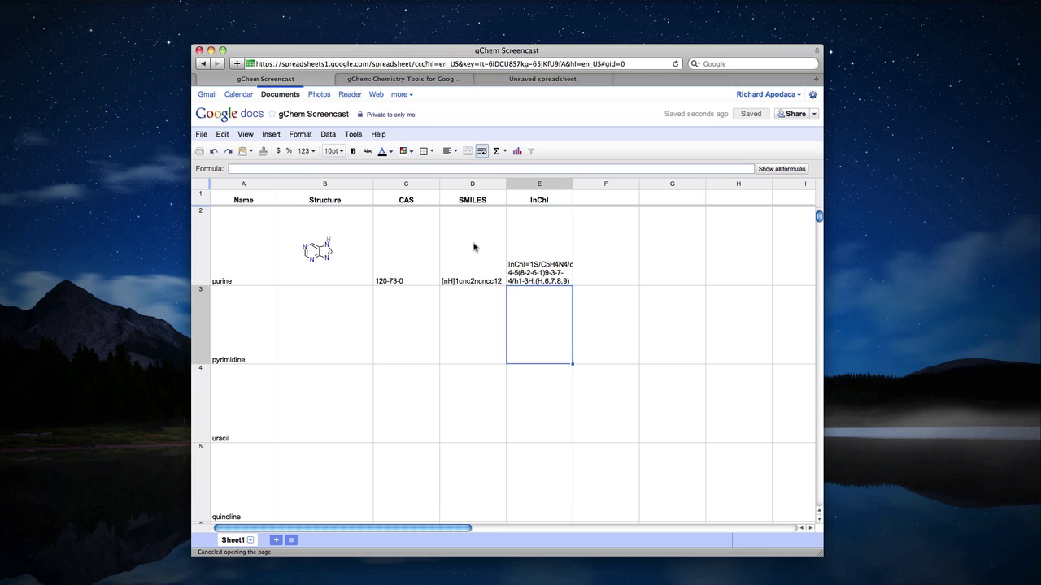
pyautogui.moveTo(318, 242); pyautogui.dragTo(528, 243)
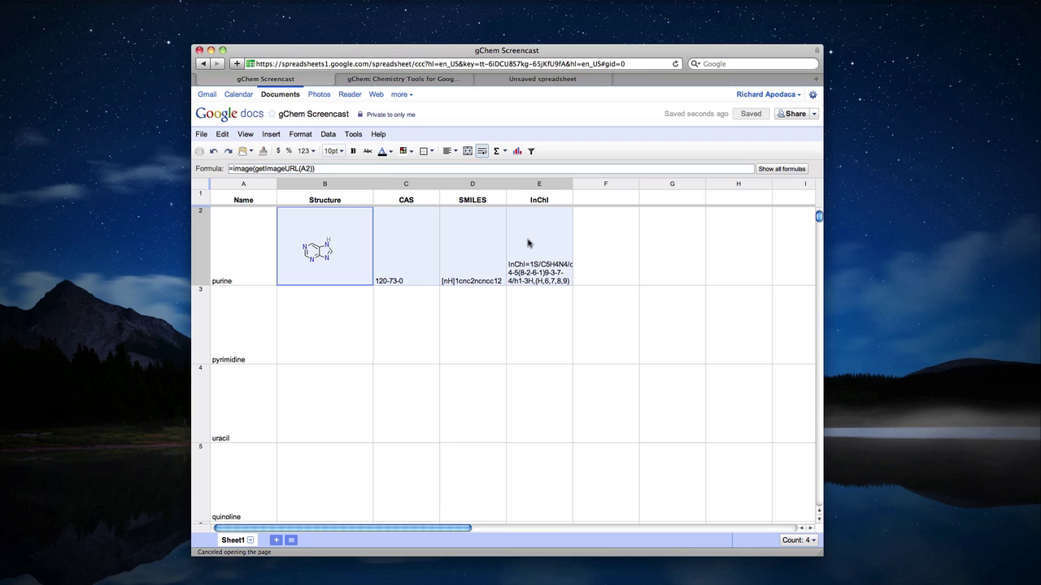
pyautogui.press('super+c')
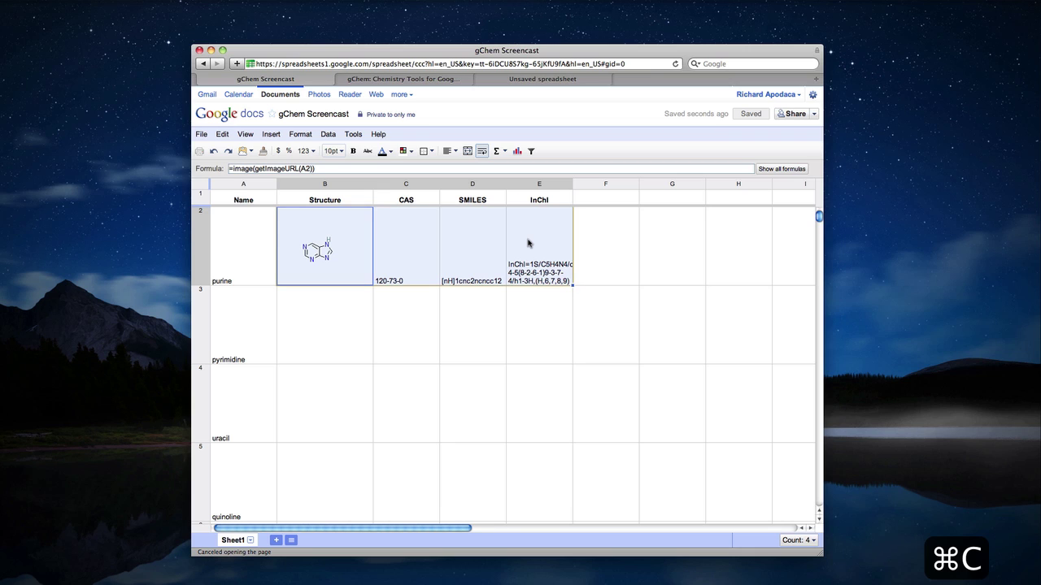
pyautogui.click(351, 317)
pyautogui.press('super+v')
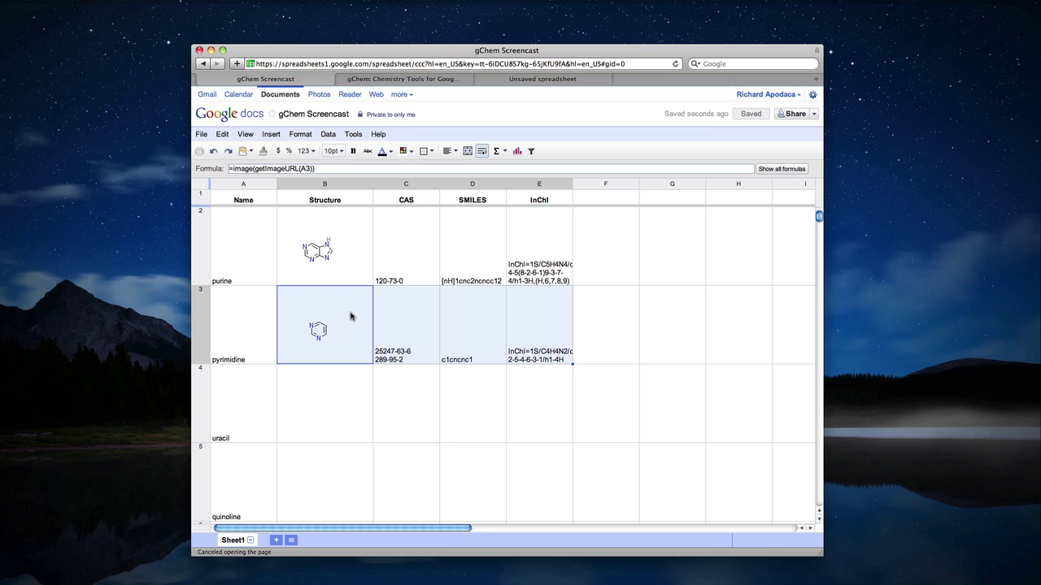
pyautogui.click(318, 397)
pyautogui.press('super+v')
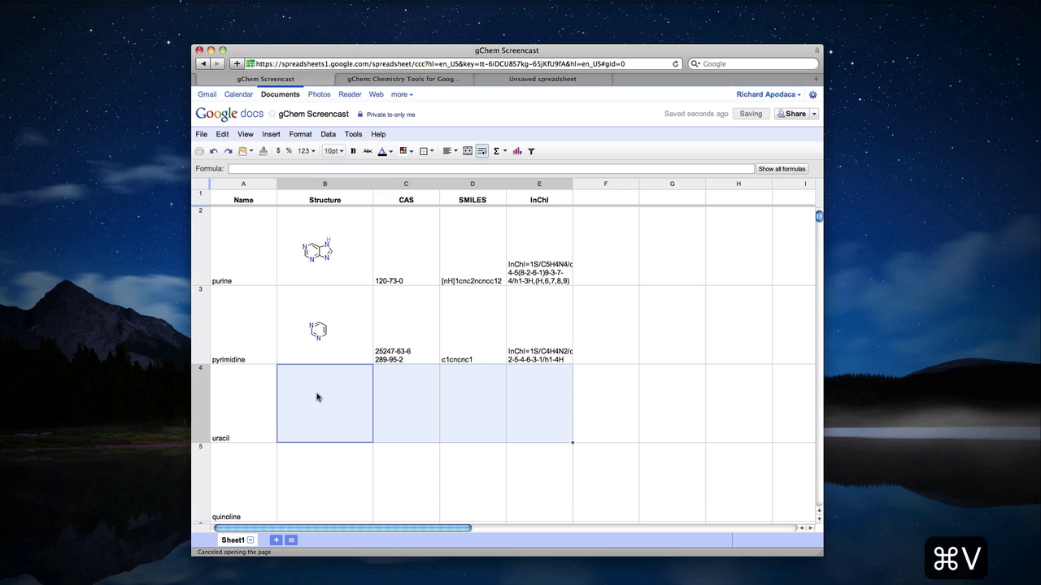
pyautogui.click(322, 476)
pyautogui.press('super+v')
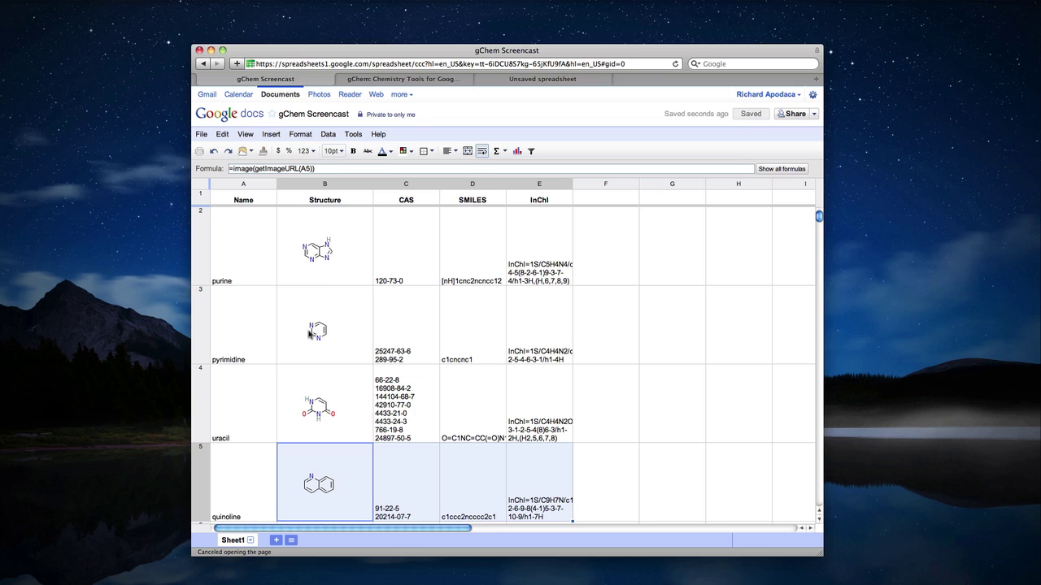
pyautogui.moveTo(323, 226); pyautogui.dragTo(325, 417)
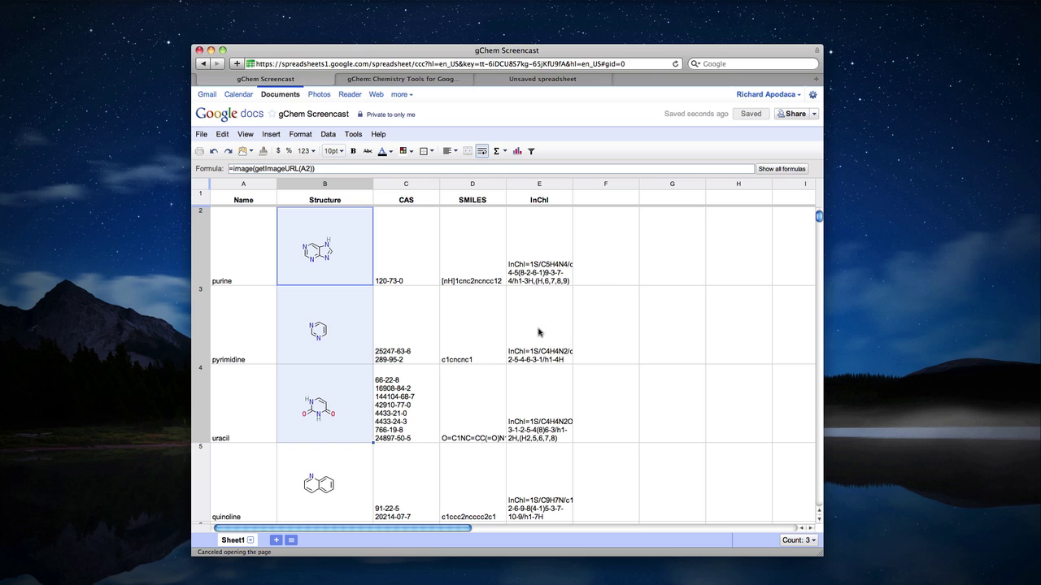
pyautogui.click(601, 262)
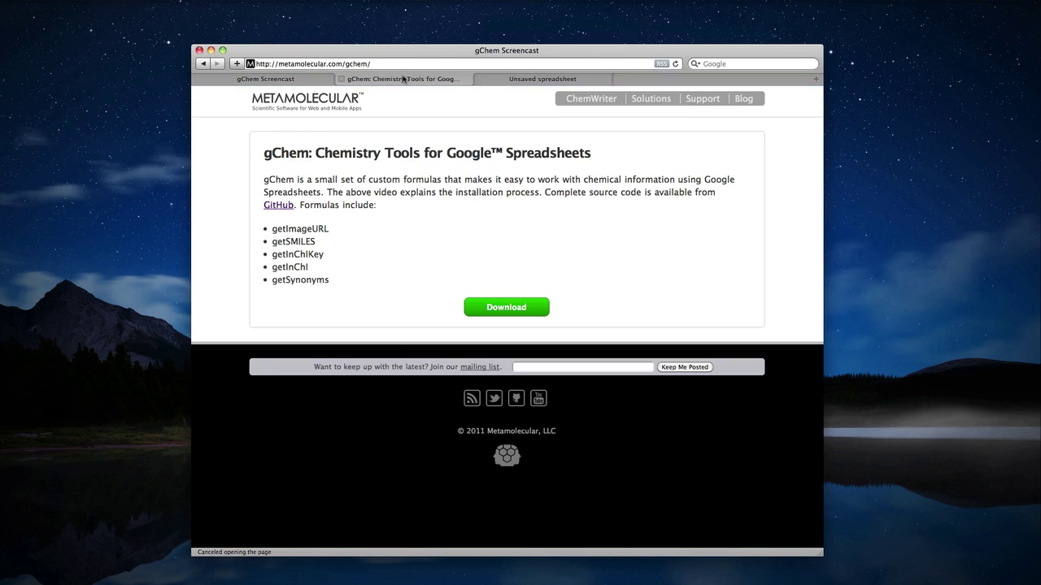
# - Download the gChem .tar archive from metamolecular.com/gchem in Safari
pyautogui.click(404, 79)
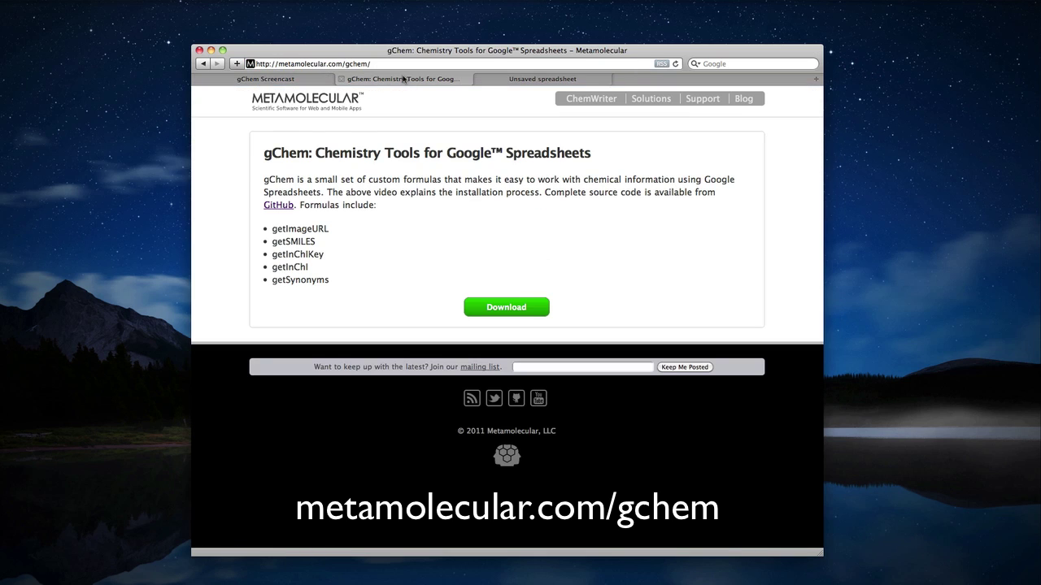
pyautogui.click(525, 309)
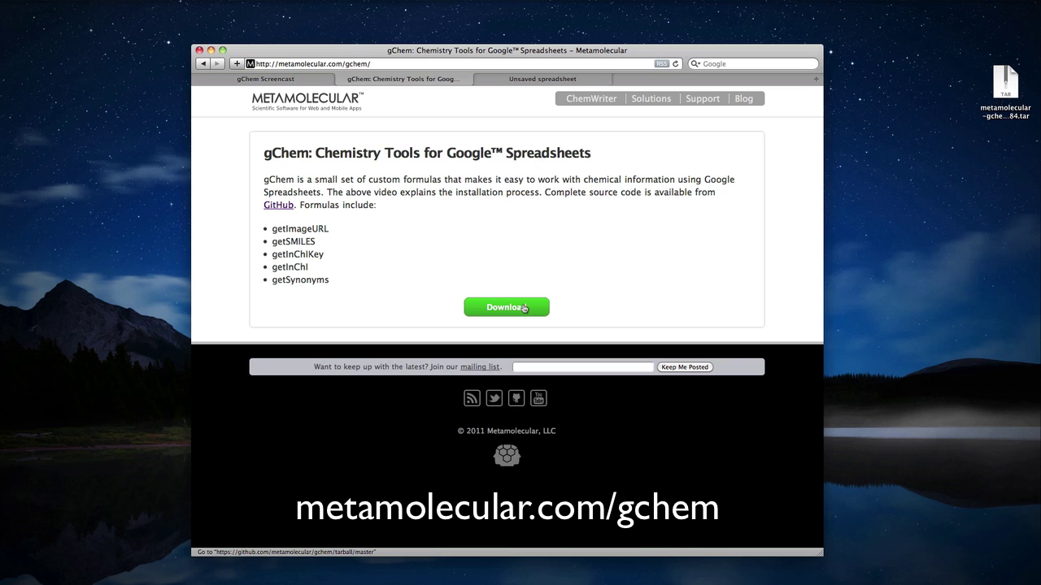
pyautogui.click(1006, 83)
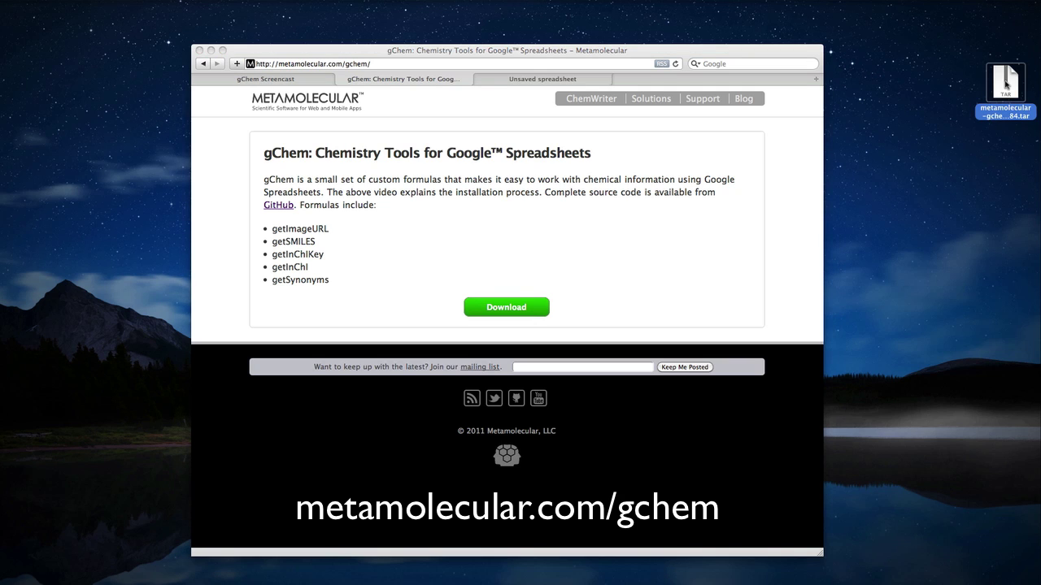
# - Extract the archive to metamolecular-gchem-1c1ed84 and open its gchem.js in TextMate
pyautogui.doubleClick(1006, 83)
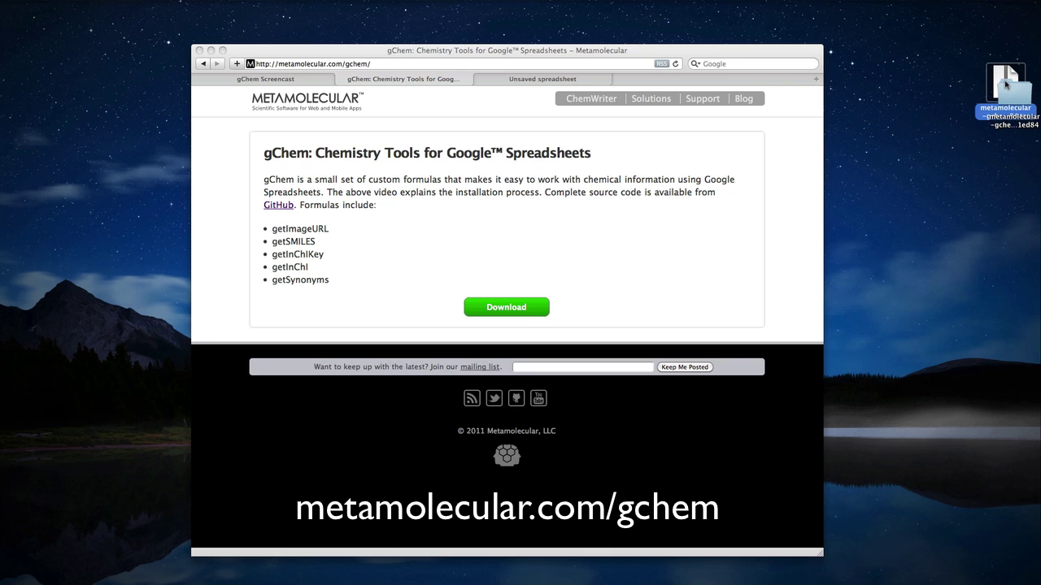
pyautogui.doubleClick(1007, 94)
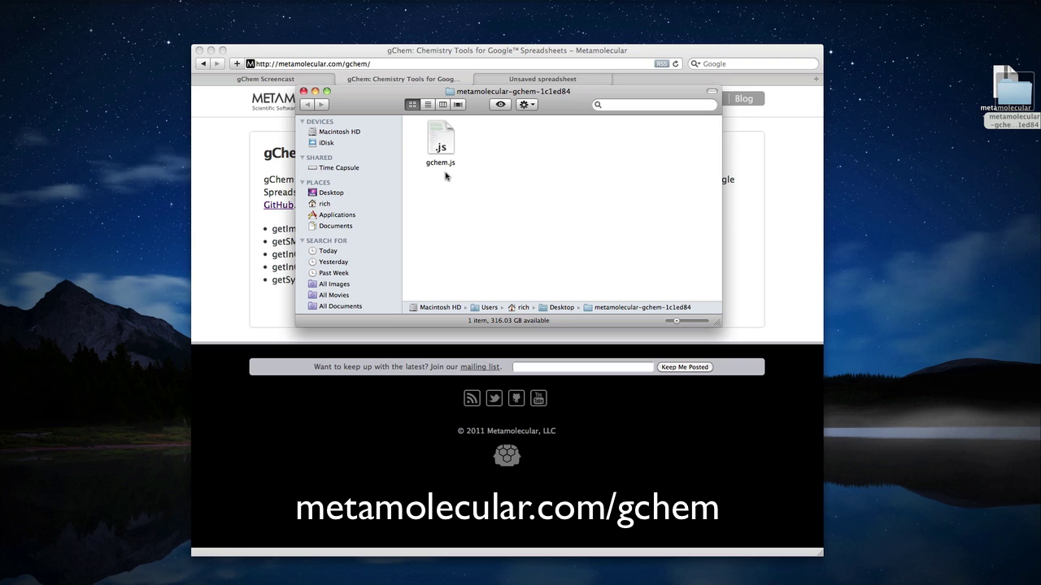
pyautogui.rightClick(436, 139)
pyautogui.moveTo(453, 154)
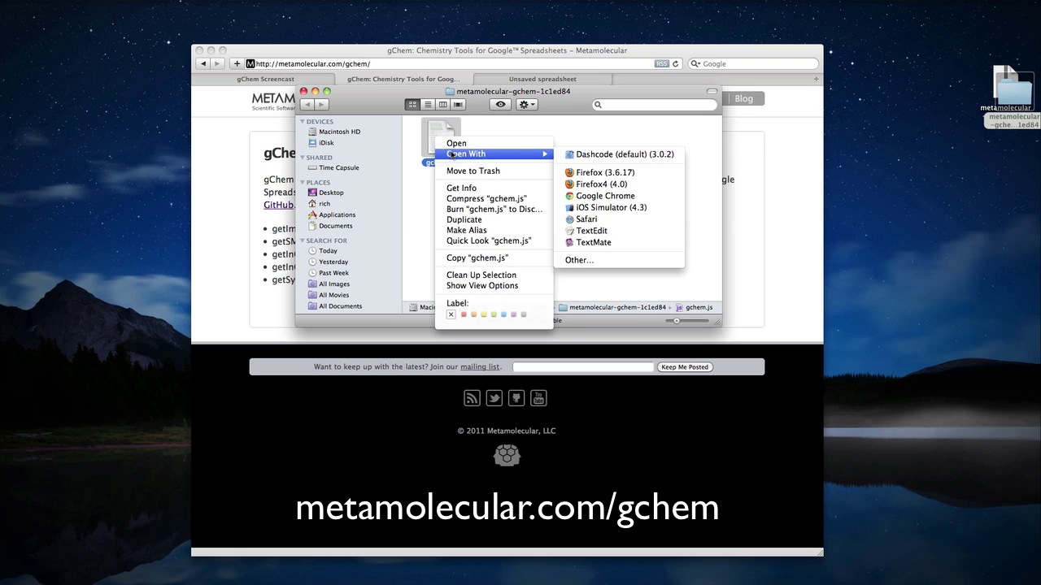
pyautogui.click(589, 243)
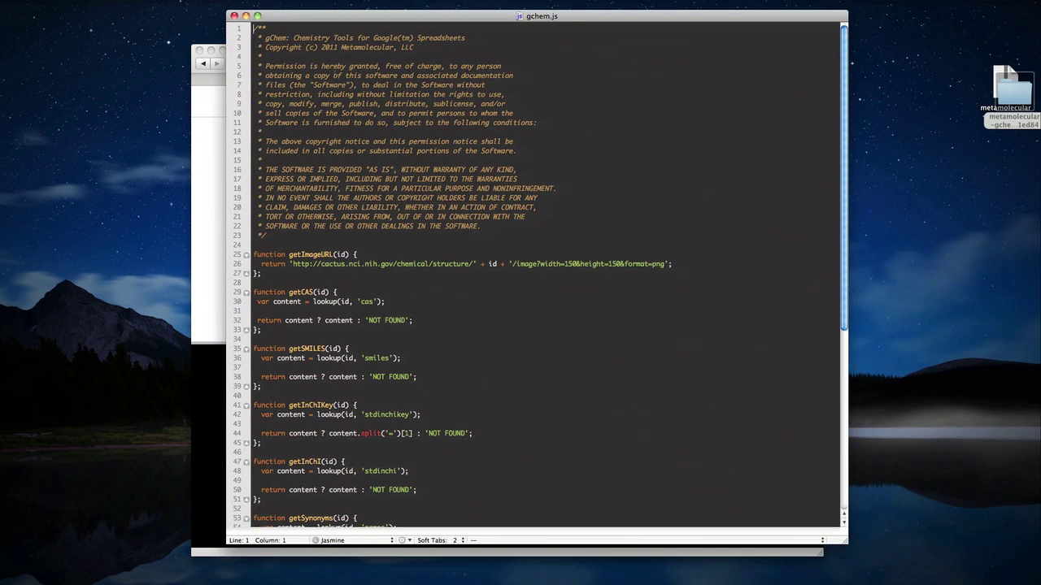
# - Copy all of the gchem.js source in TextMate, then close the file
pyautogui.click(334, 75)
pyautogui.press('super+a')
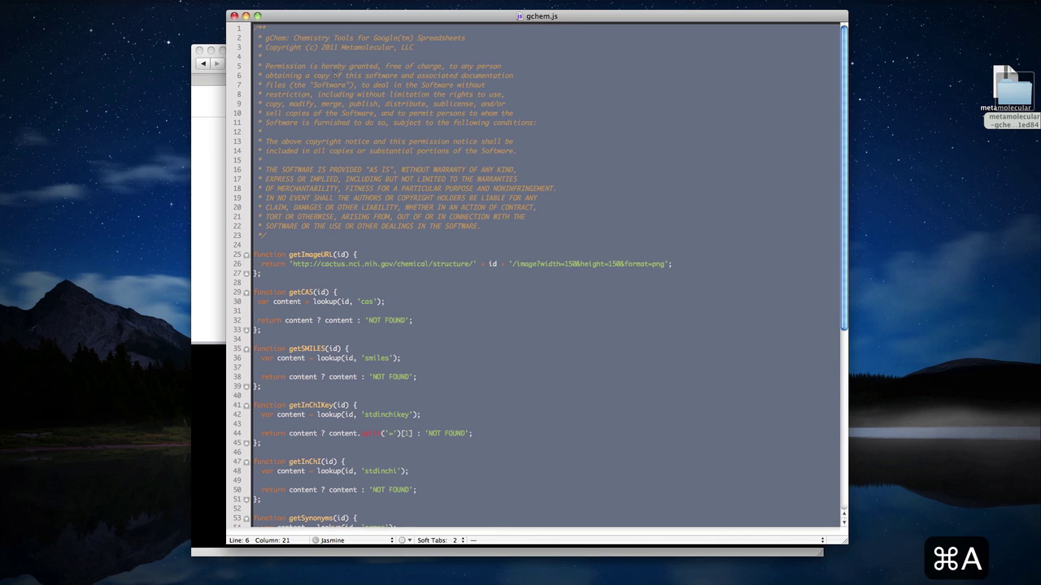
pyautogui.press('super+c')
pyautogui.click(235, 16)
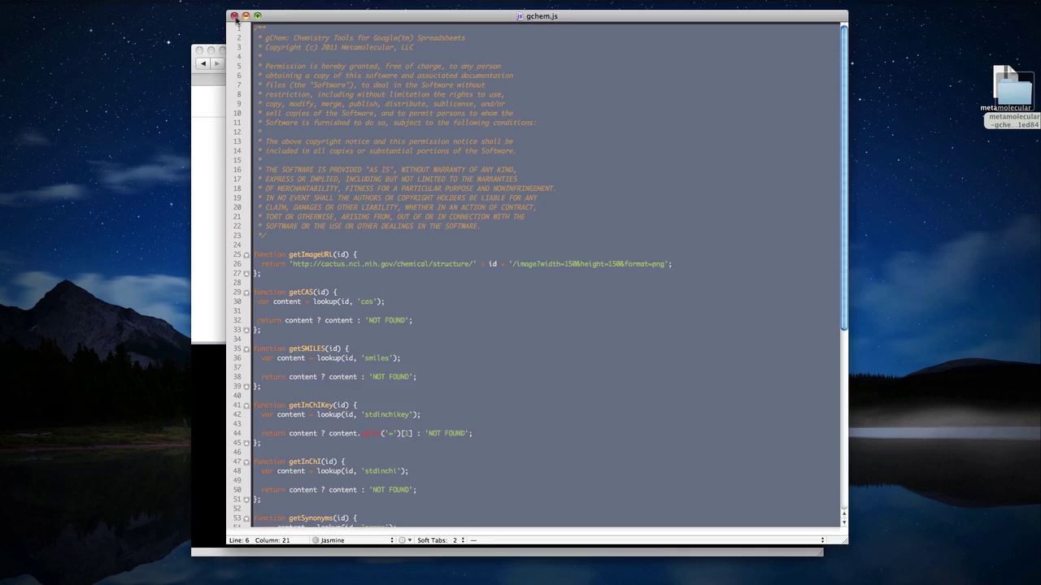
# - Go to the blank Unsaved spreadsheet and open Tools > Script editor
pyautogui.click(304, 91)
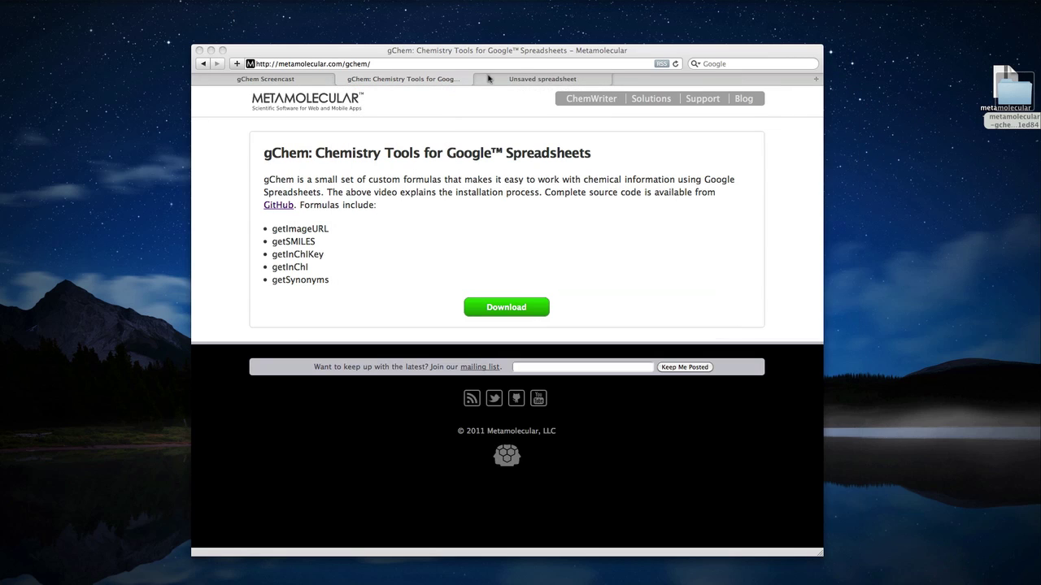
pyautogui.click(526, 54)
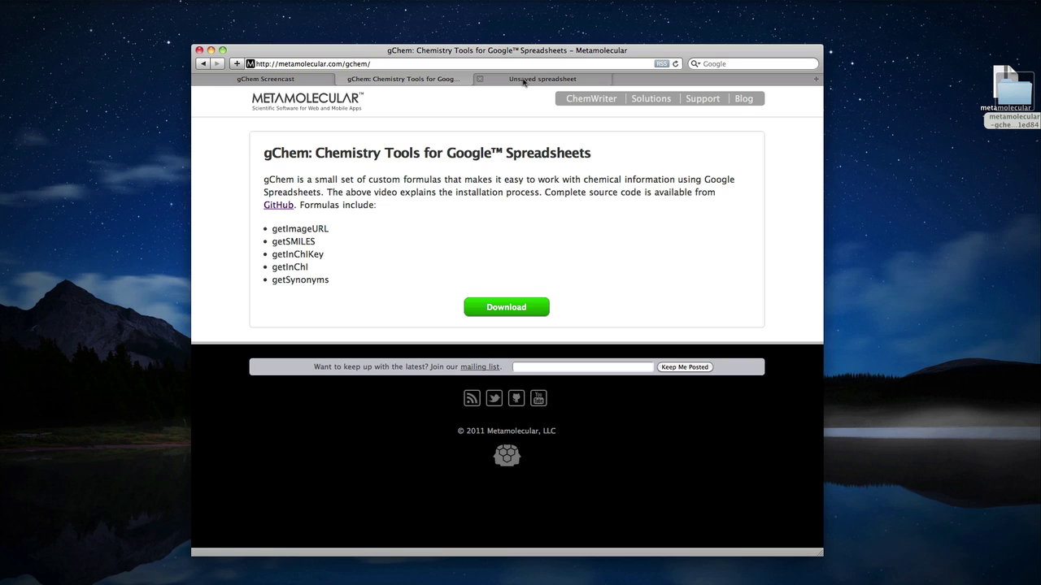
pyautogui.click(523, 80)
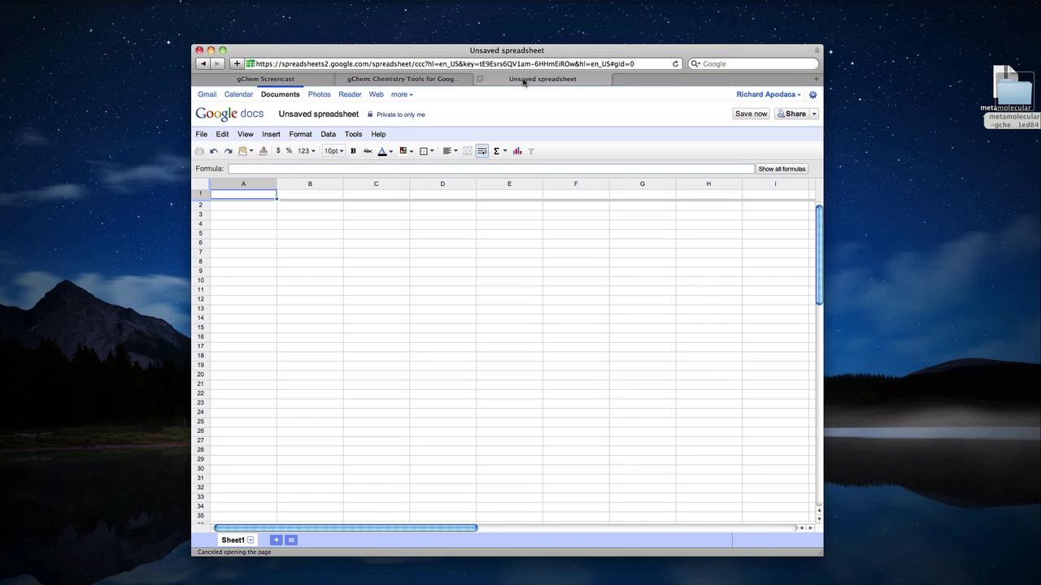
pyautogui.click(358, 136)
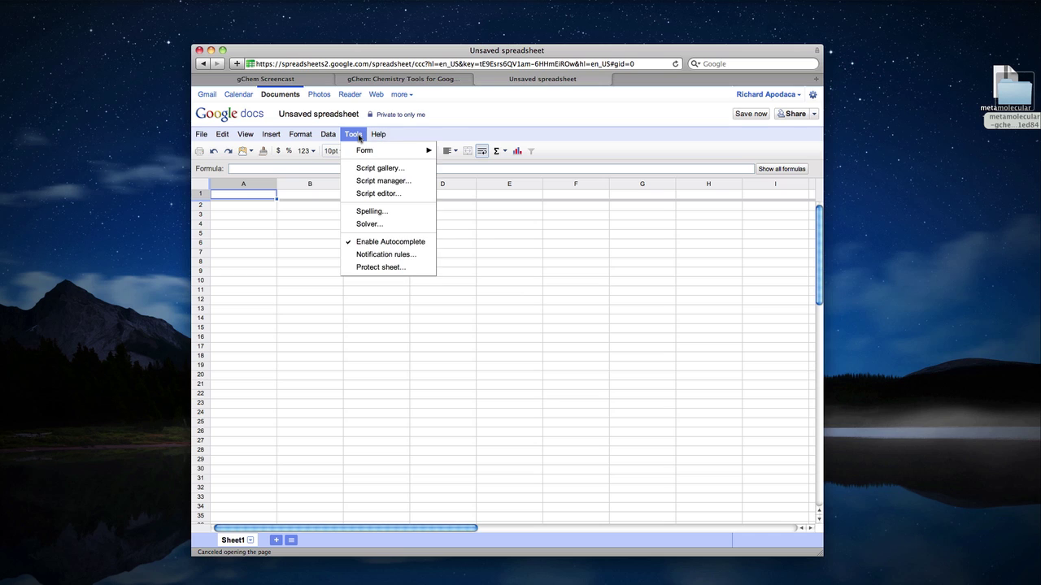
pyautogui.click(375, 194)
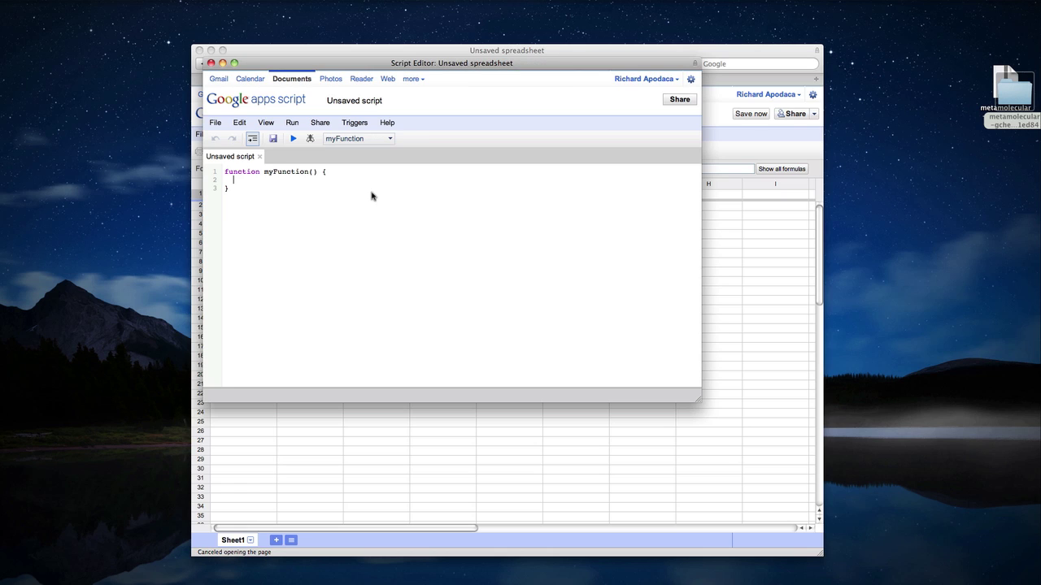
# - Replace the myFunction template with the pasted gChem code
pyautogui.click(231, 192)
pyautogui.moveTo(231, 193); pyautogui.dragTo(225, 175)
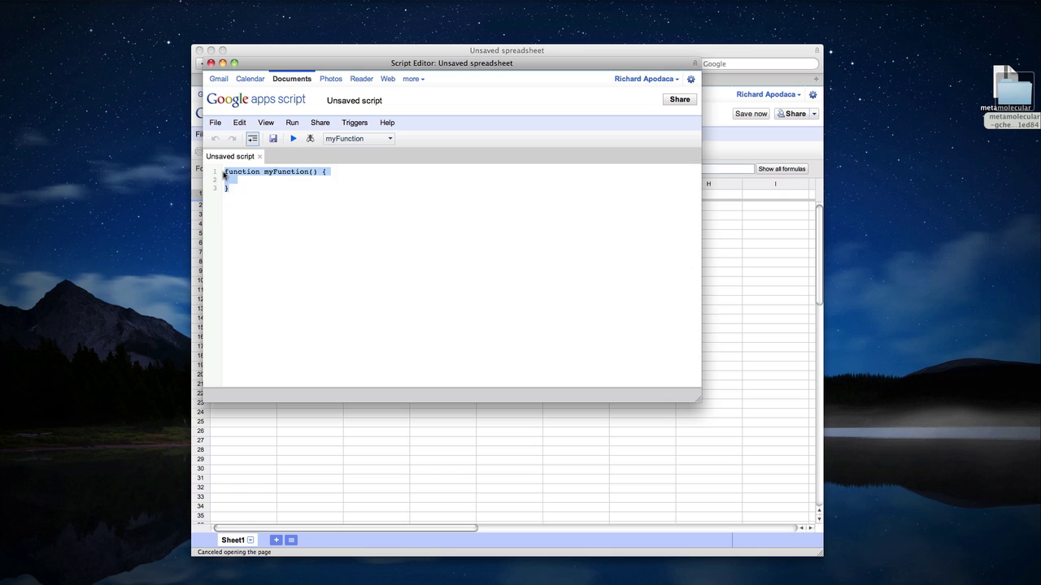
pyautogui.press('BackSpace')
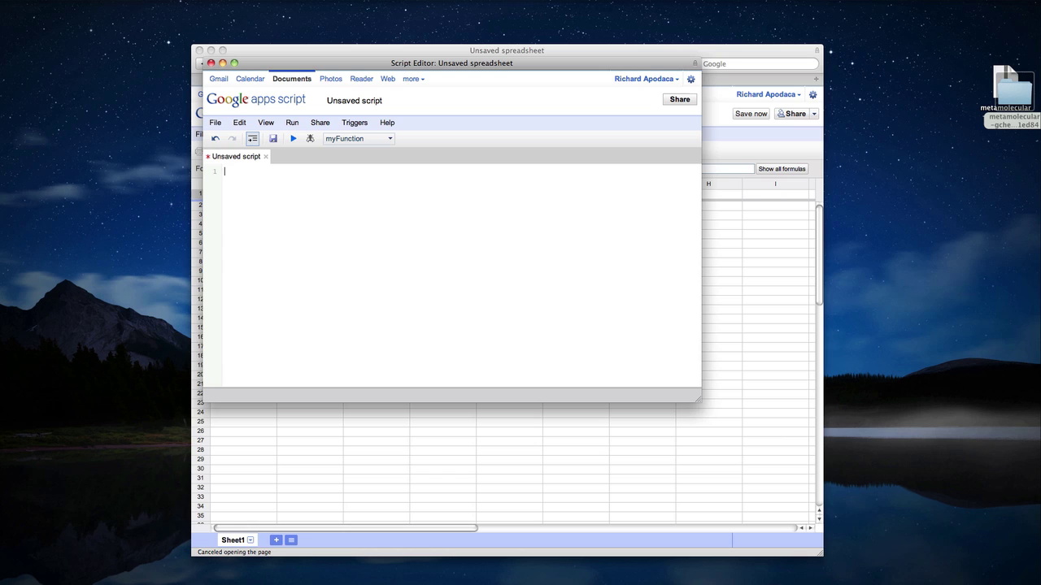
pyautogui.press('super+v')
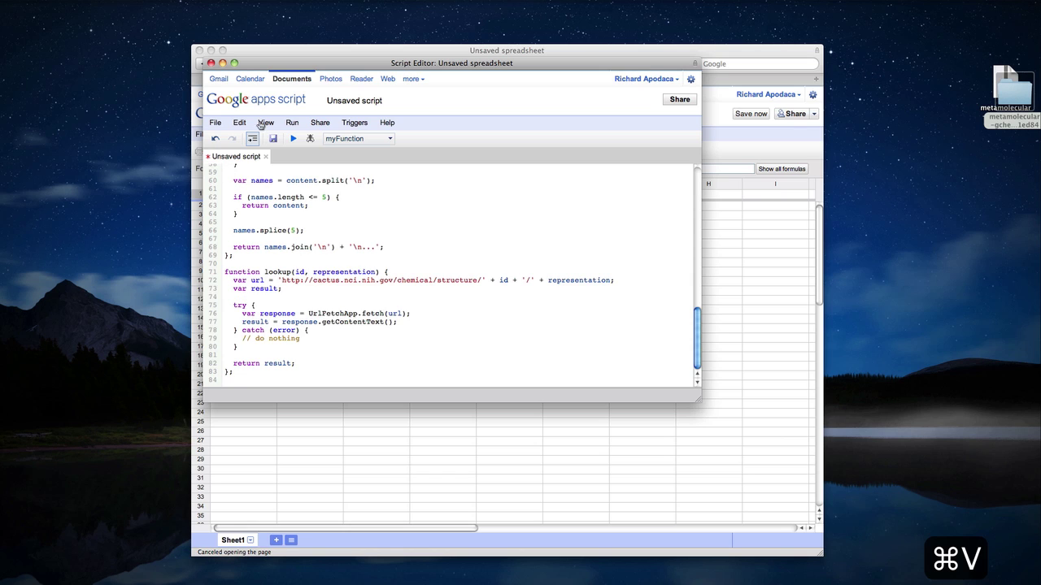
# - Save the script under the name gChem
pyautogui.click(271, 140)
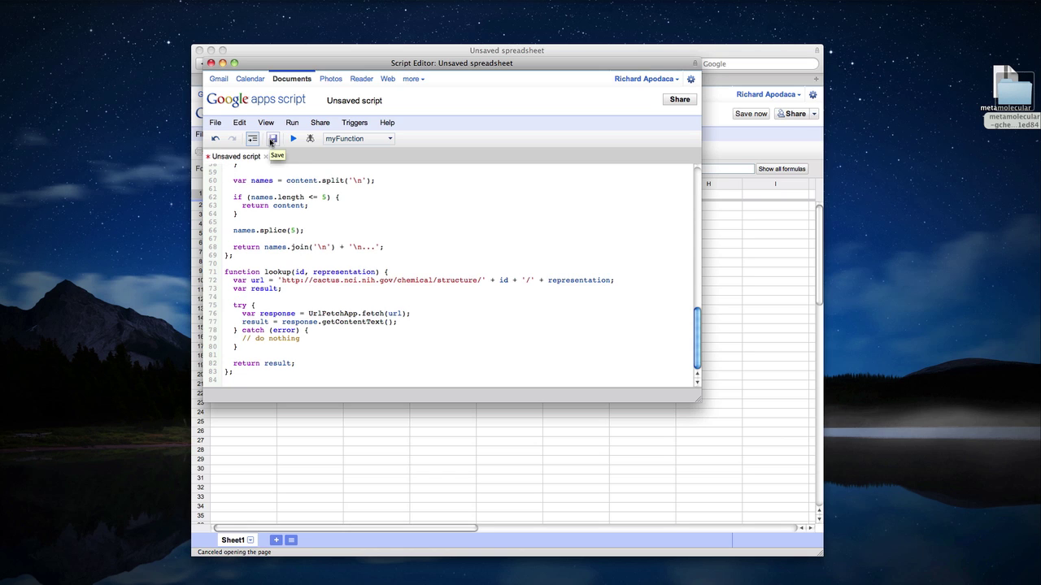
pyautogui.write('g')
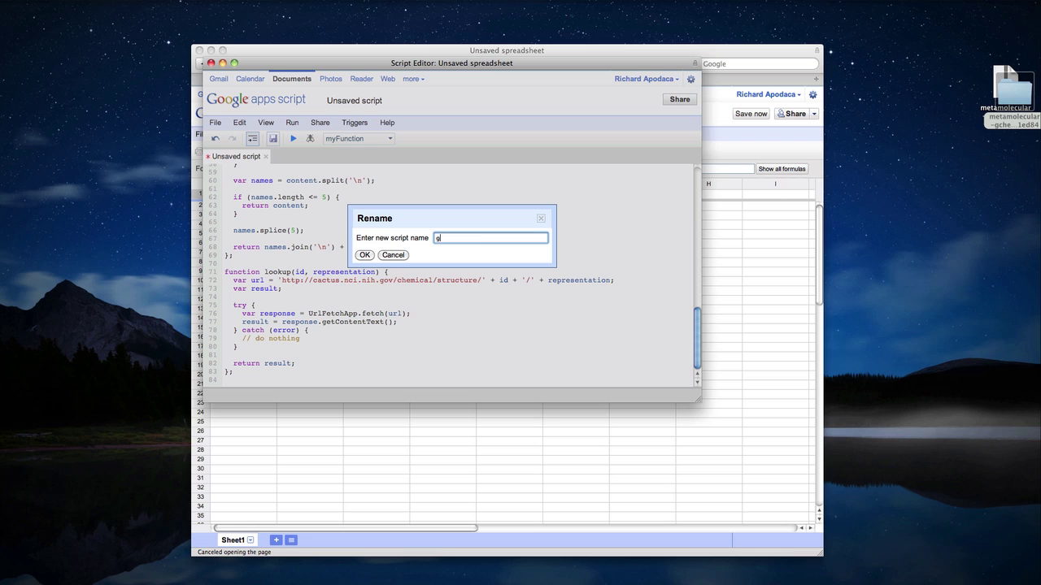
pyautogui.write('Chem')
pyautogui.click(364, 257)
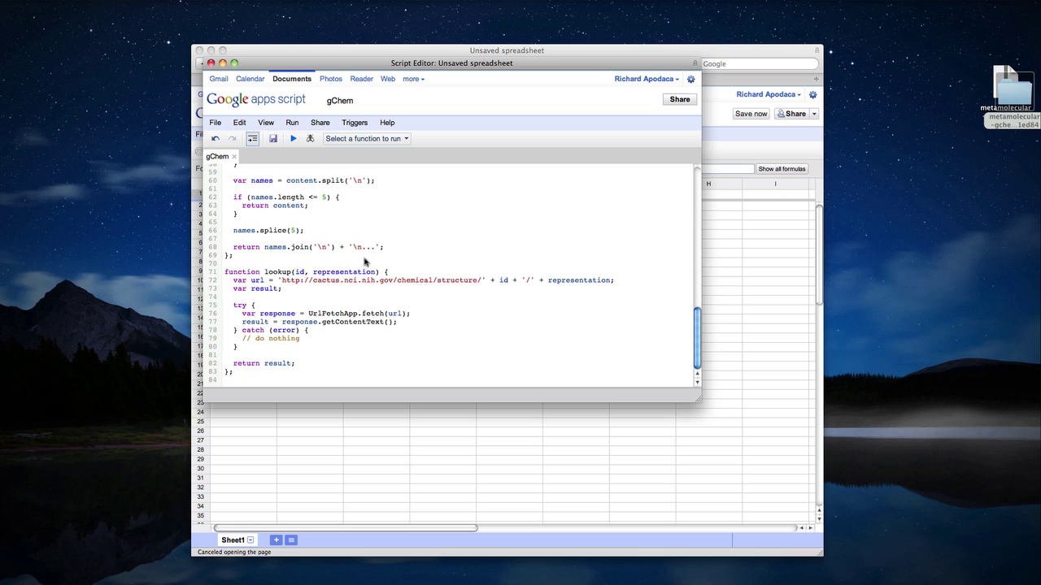
# - Type benzene in A2 and =getSMILES(A2) in B2, returning c1ccccc1
pyautogui.click(210, 63)
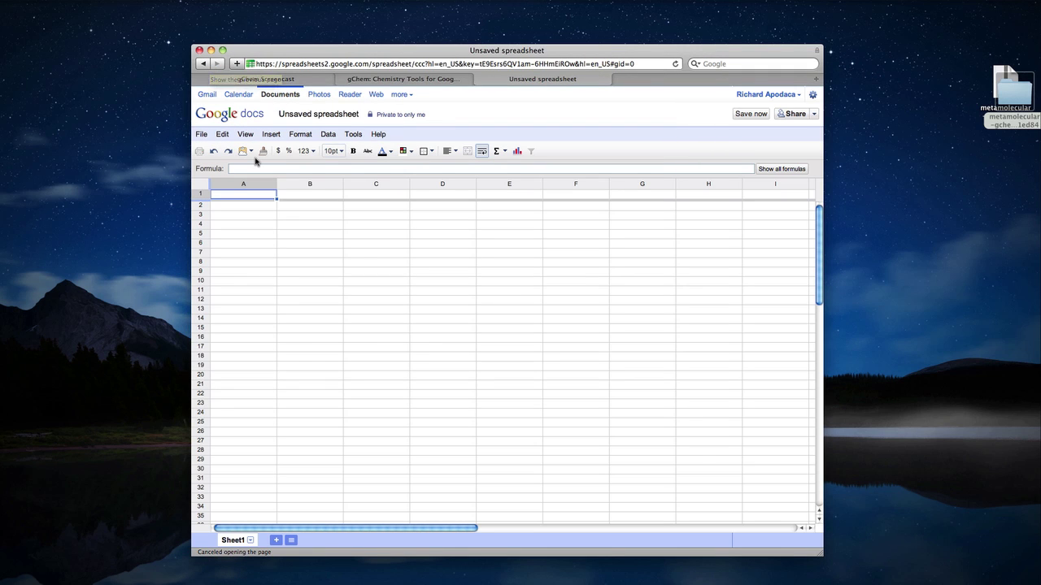
pyautogui.click(251, 208)
pyautogui.write('benzene')
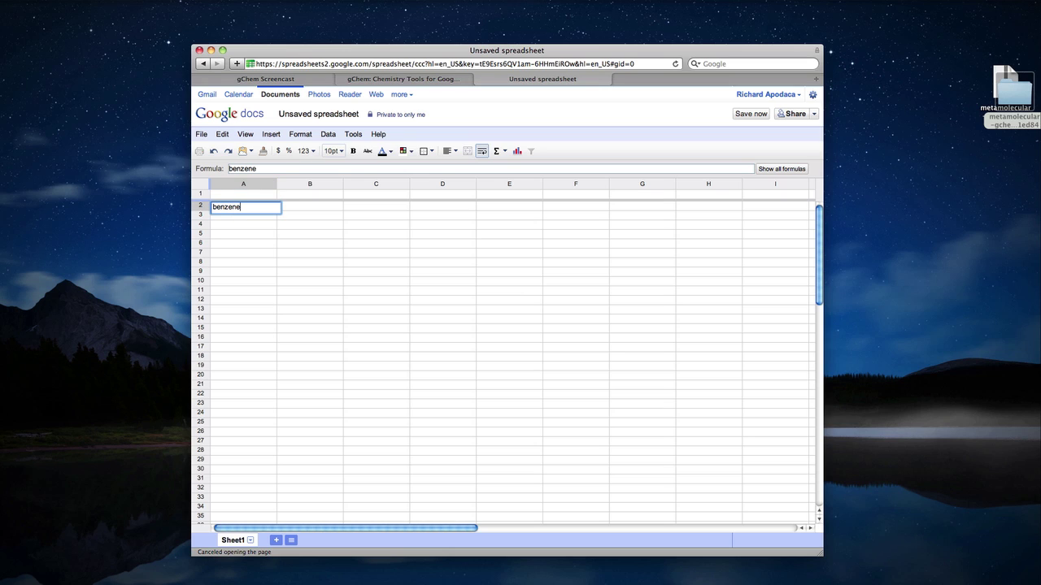
pyautogui.press('Tab')
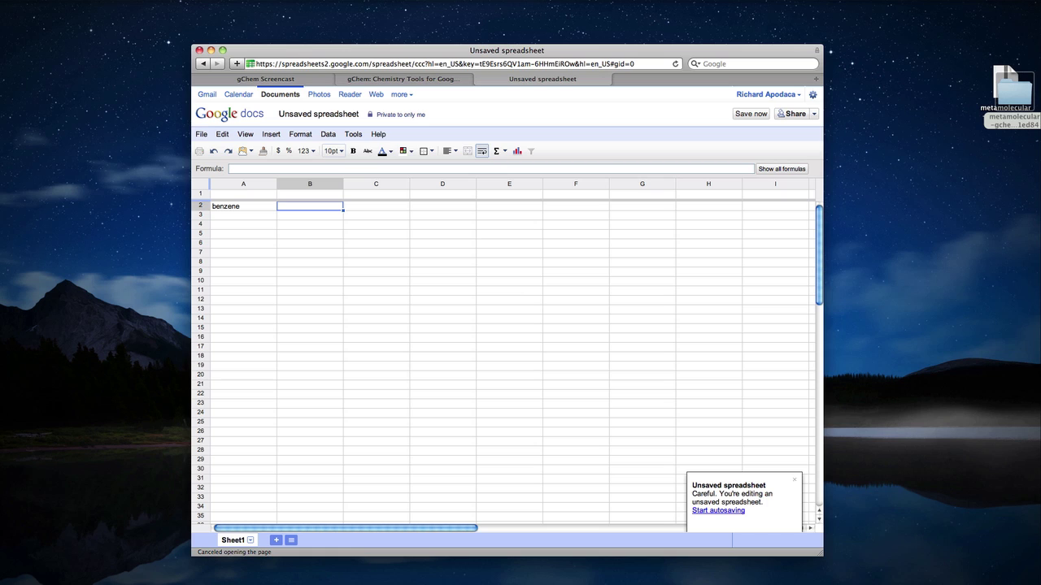
pyautogui.write('=')
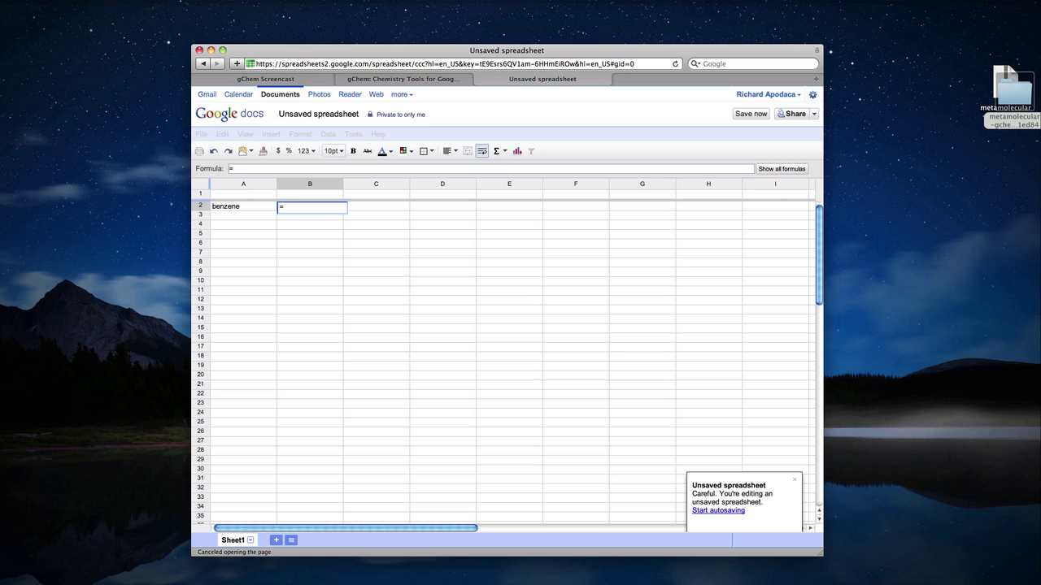
pyautogui.write('getSMILES(A2)')
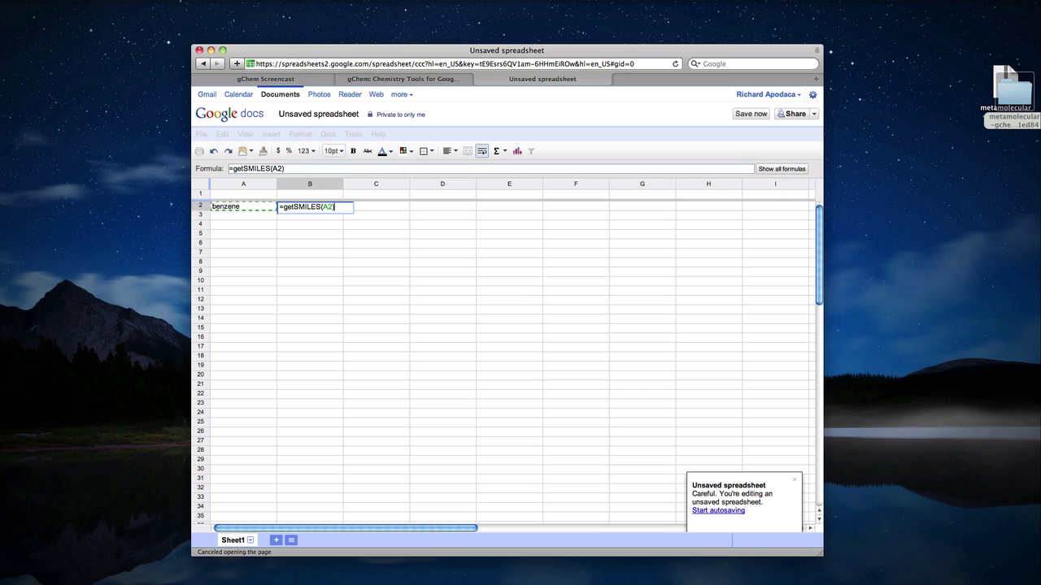
pyautogui.press('Return')
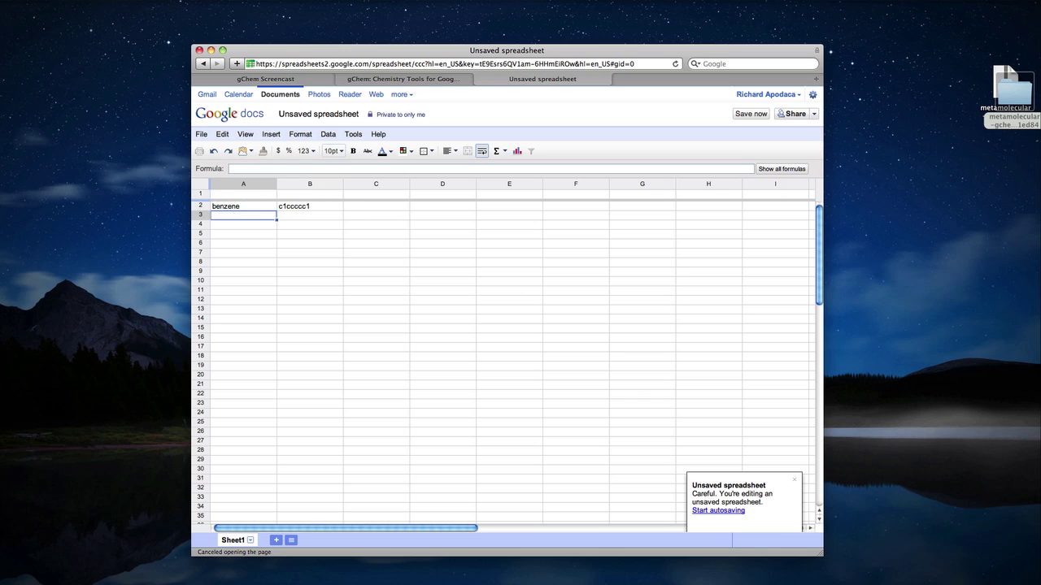